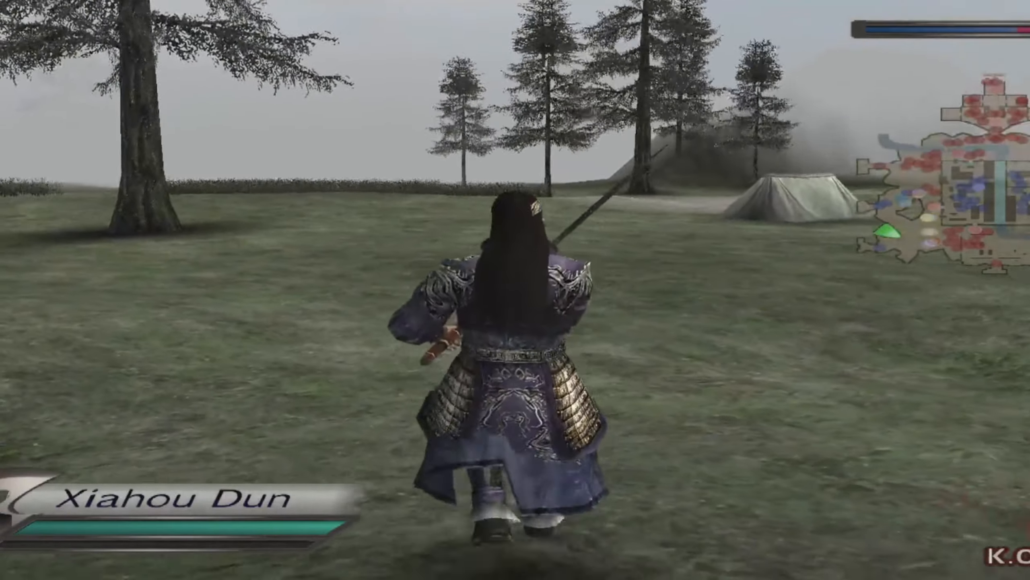
# Open the ReShade overlay and set the Generic Depth add-on's aspect ratio heuristic to None after trying Similar aspect ratio.
pyautogui.press('Home')
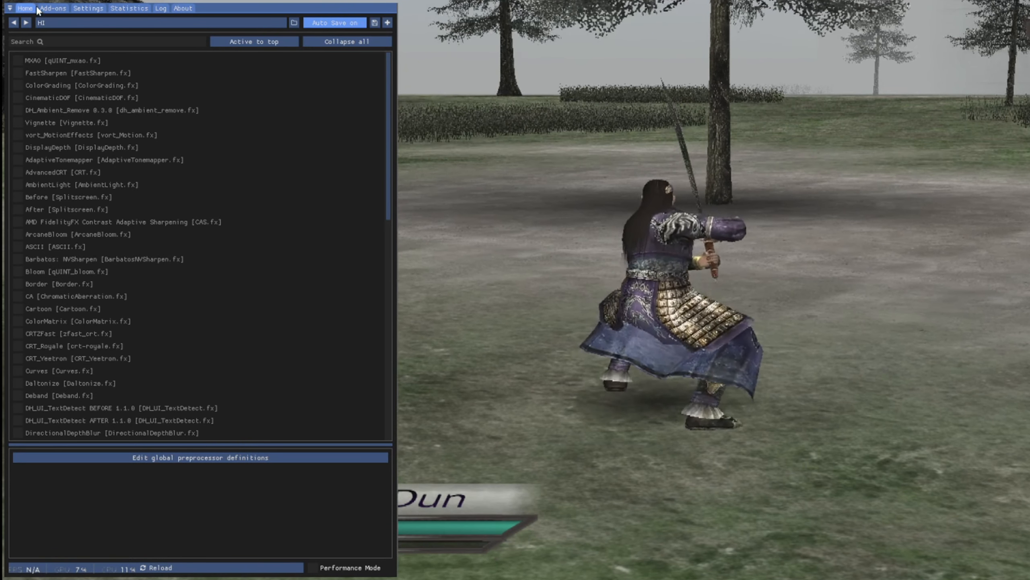
pyautogui.click(45, 9)
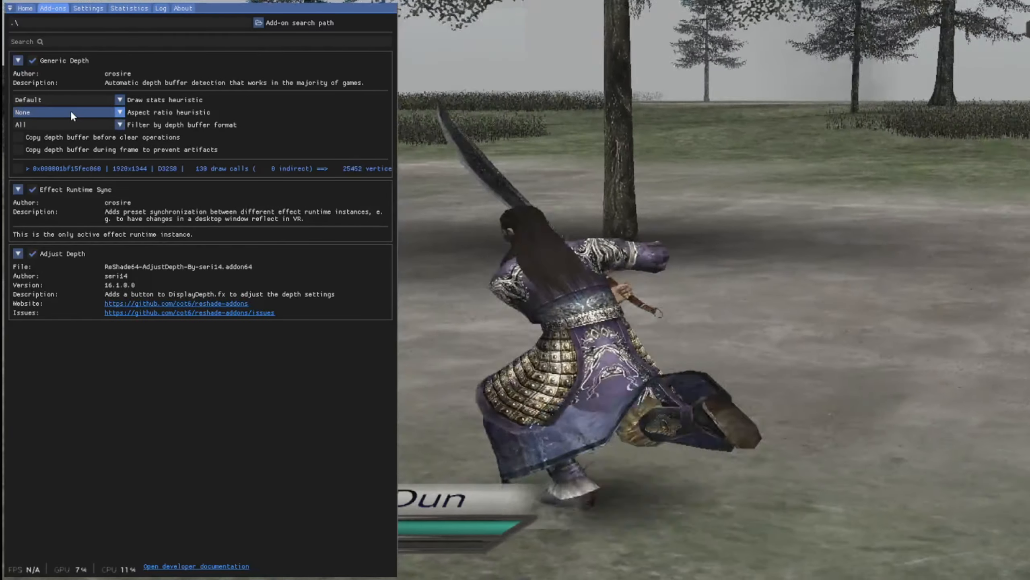
pyautogui.click(71, 110)
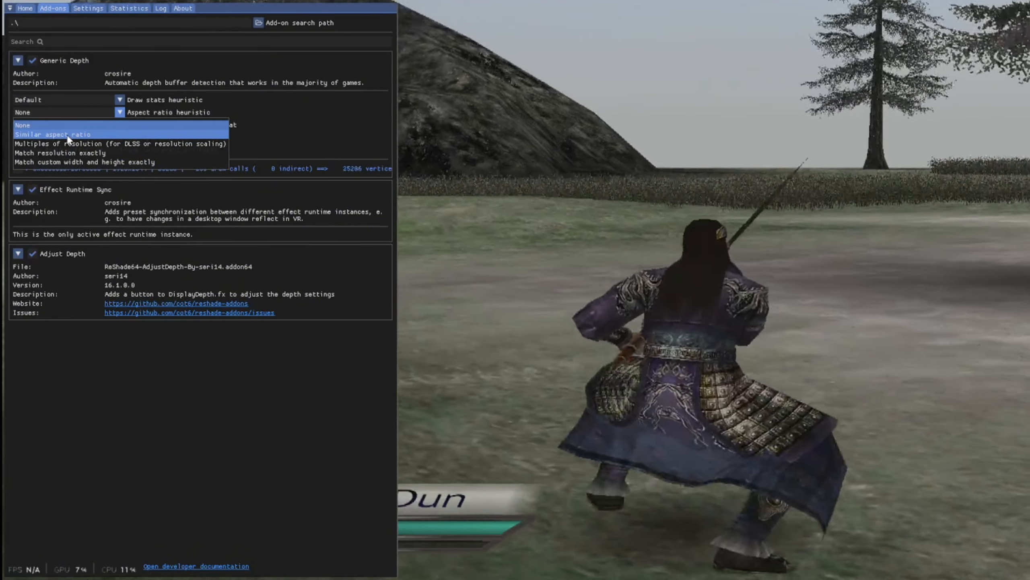
pyautogui.click(67, 135)
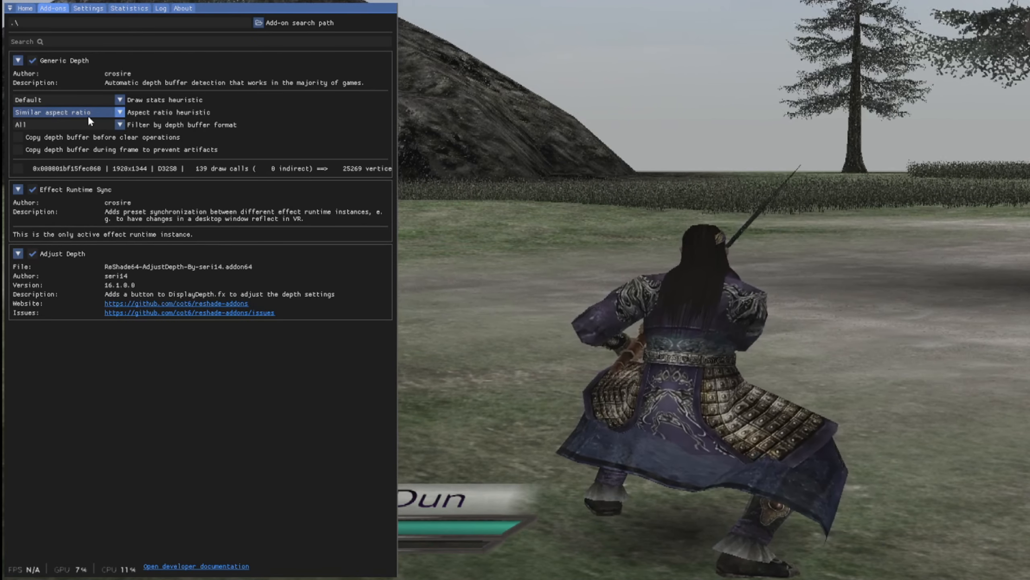
pyautogui.click(69, 113)
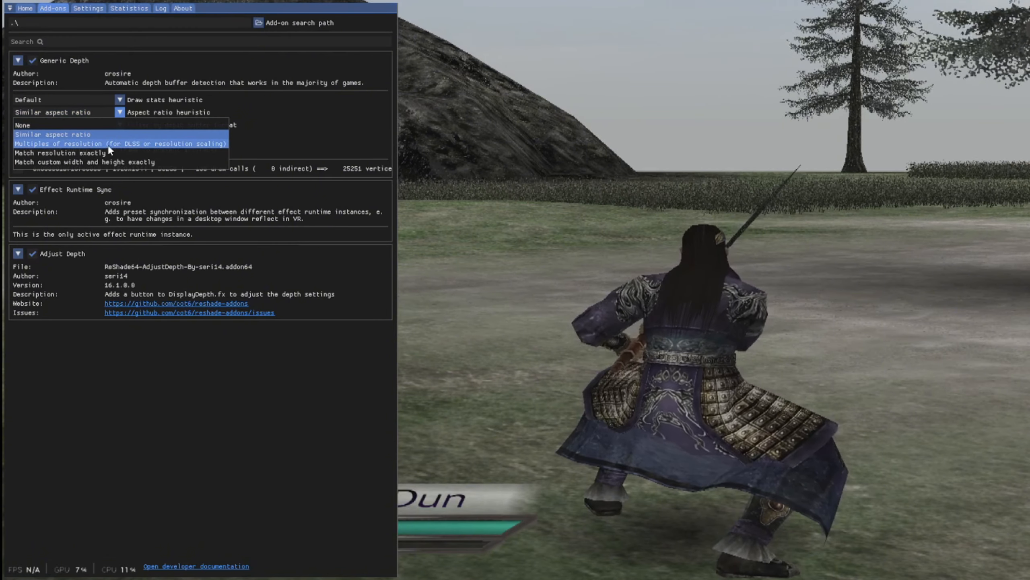
pyautogui.click(40, 167)
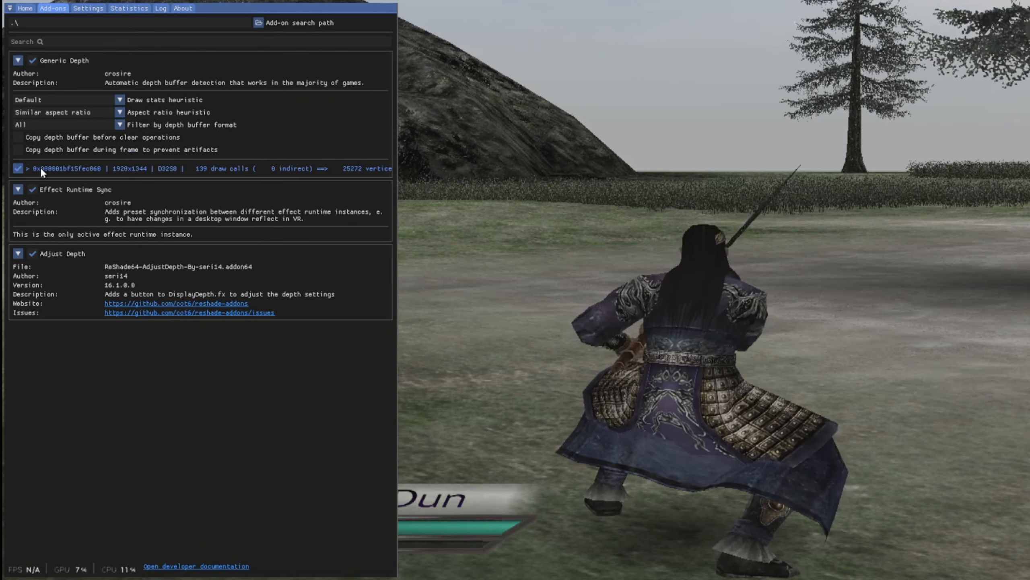
pyautogui.click(65, 114)
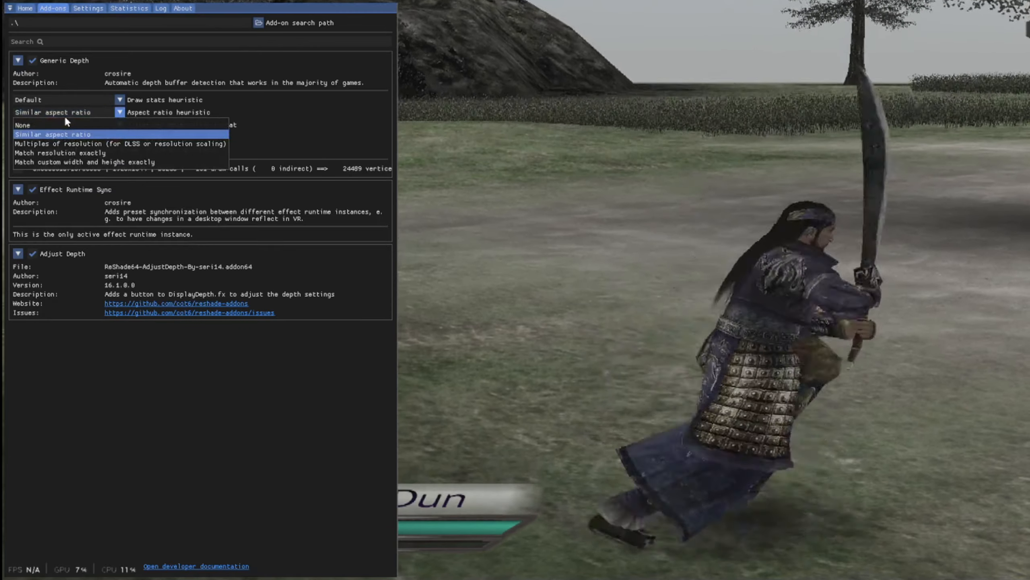
pyautogui.click(47, 125)
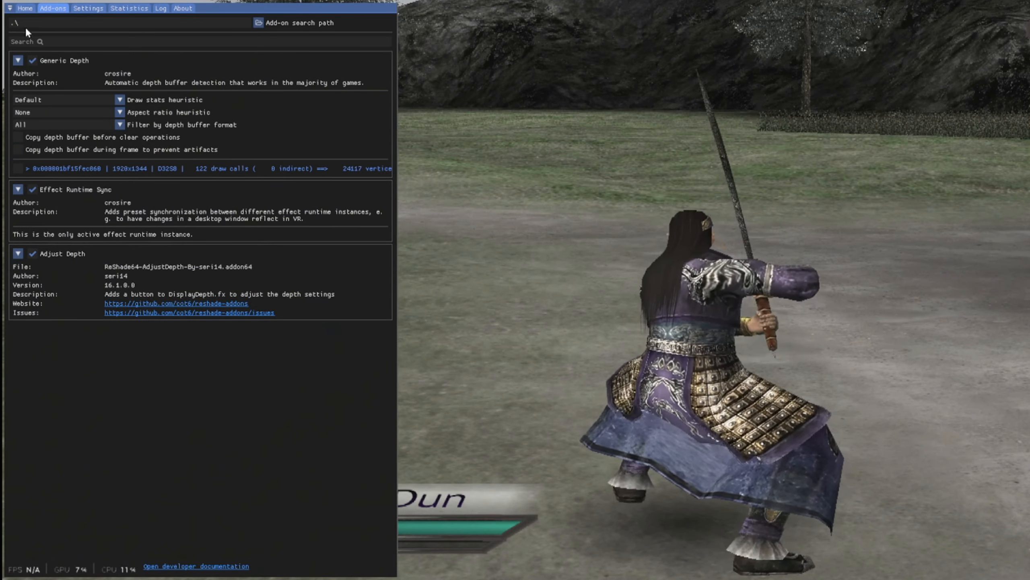
# Enable the DisplayDepth effect and move active effects to the start of the effect list.
pyautogui.click(25, 8)
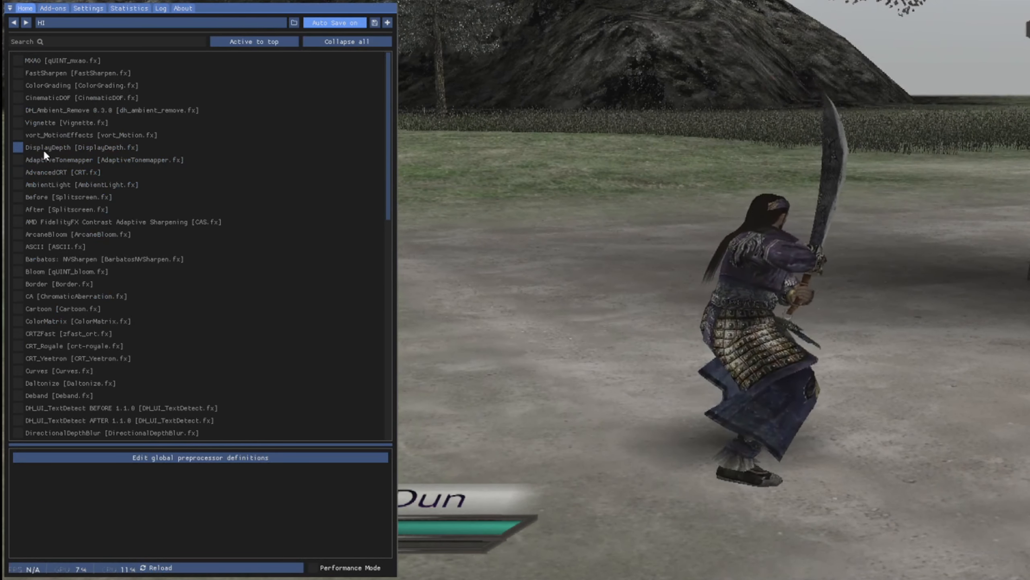
pyautogui.click(44, 148)
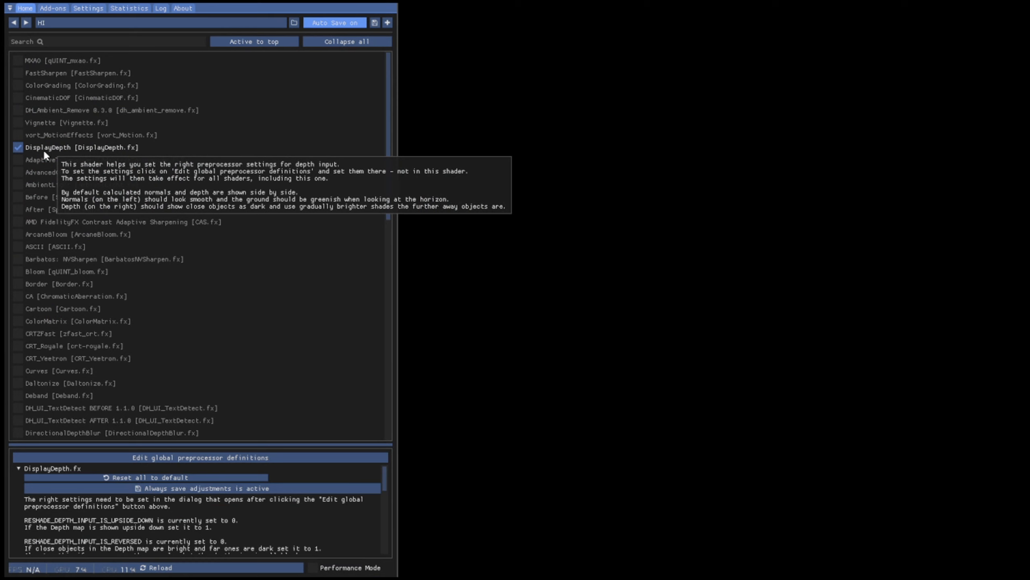
pyautogui.click(263, 44)
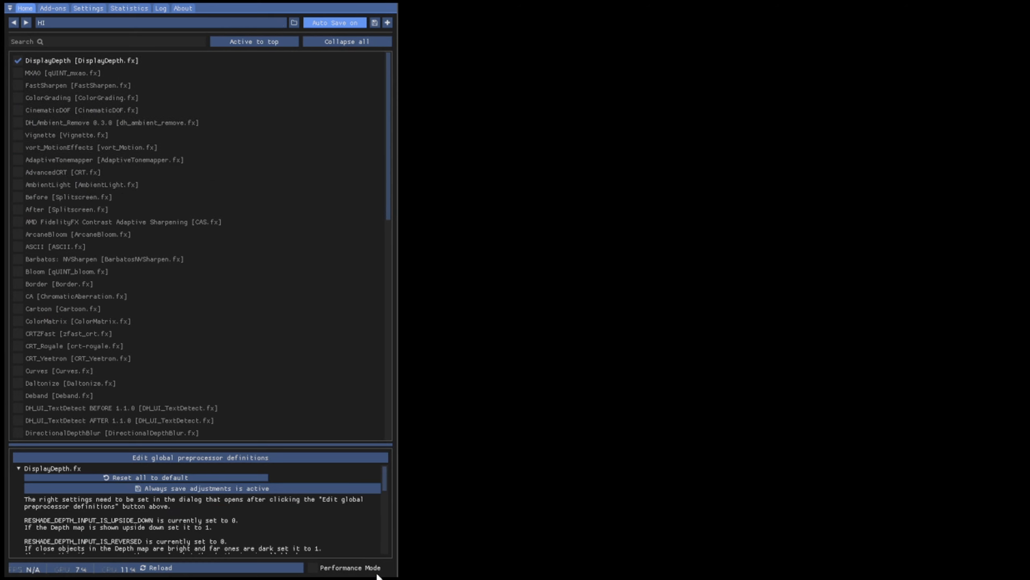
# Enable the Reversed option in DisplayDepth's preview settings.
pyautogui.scroll(-5, 291, 518)
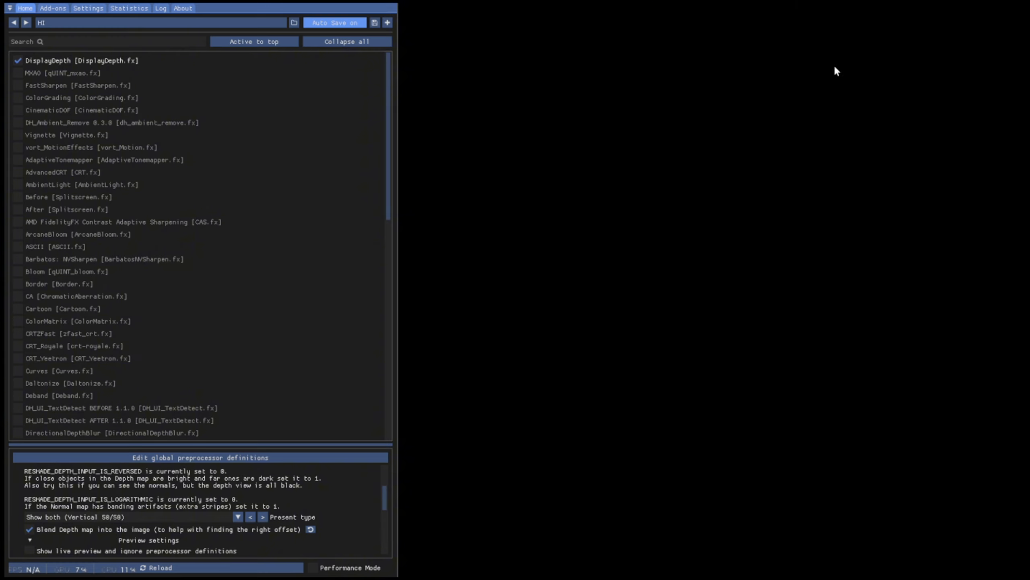
pyautogui.scroll(-4, 282, 511)
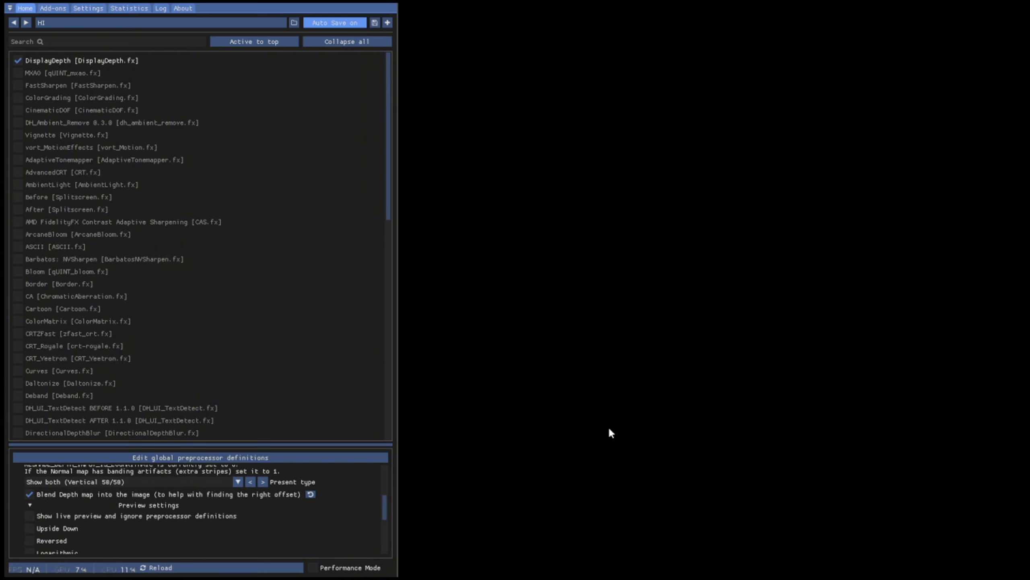
pyautogui.scroll(-2, 135, 482)
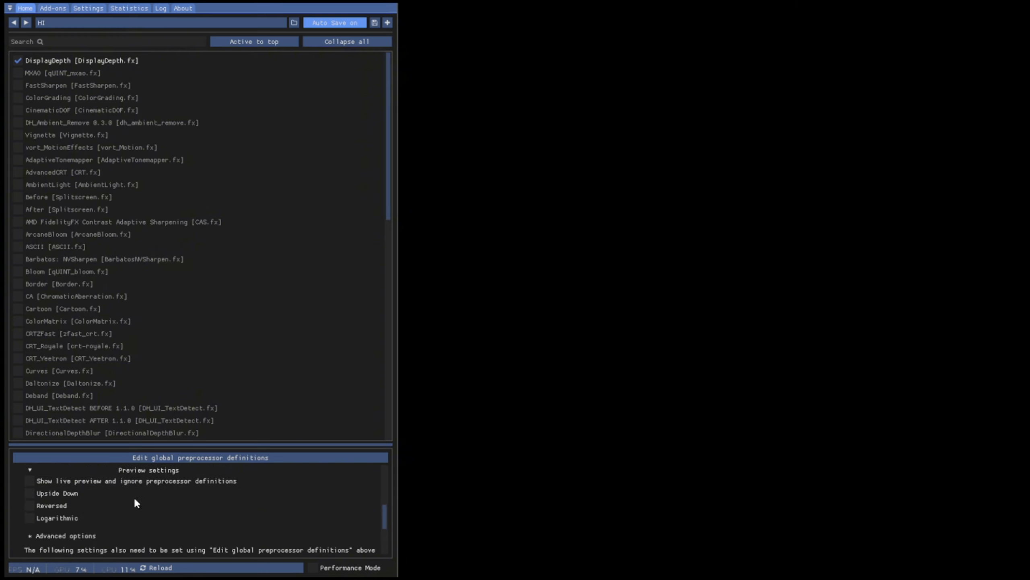
pyautogui.scroll(-2, 108, 539)
pyautogui.click(57, 505)
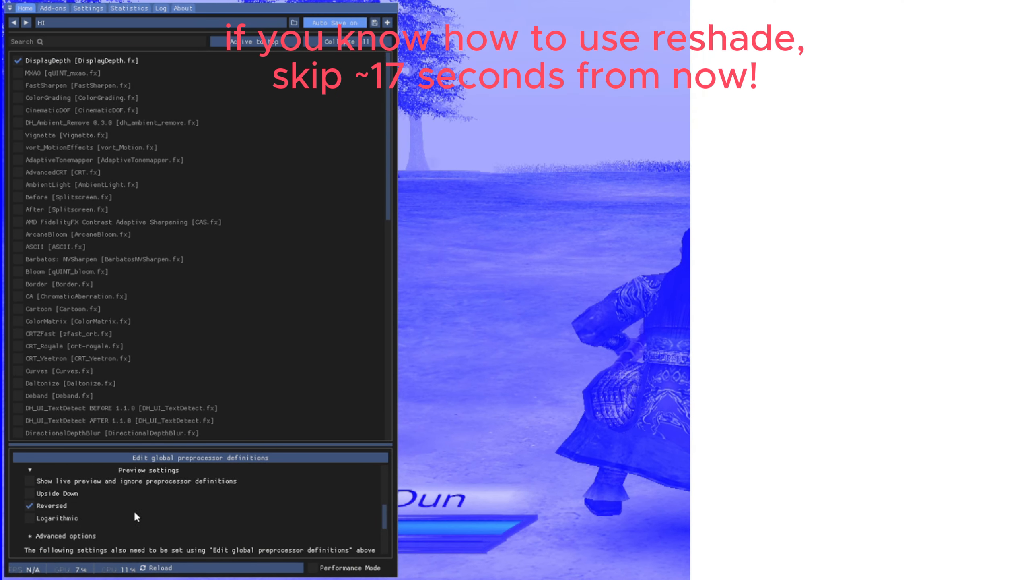
# Toggle blending of the depth map into the image off and back on to compare the preview.
pyautogui.scroll(1, 74, 509)
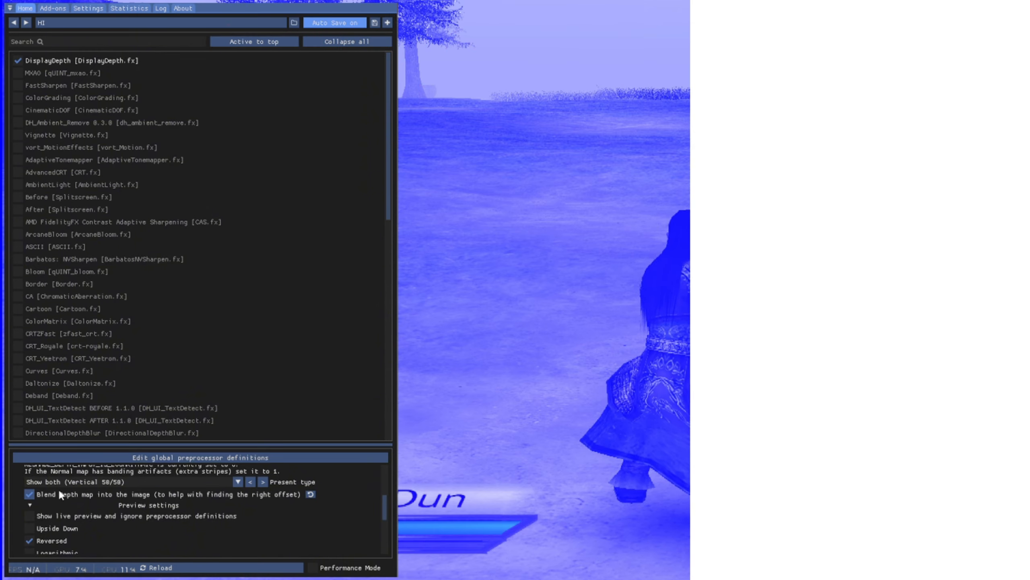
pyautogui.click(121, 494)
pyautogui.click(121, 494)
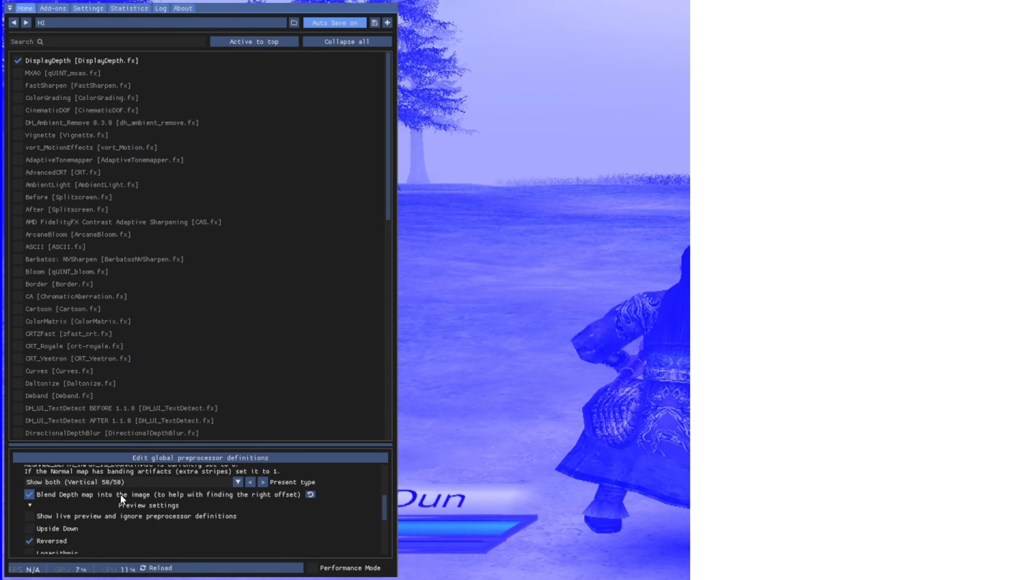
pyautogui.click(121, 493)
pyautogui.click(120, 494)
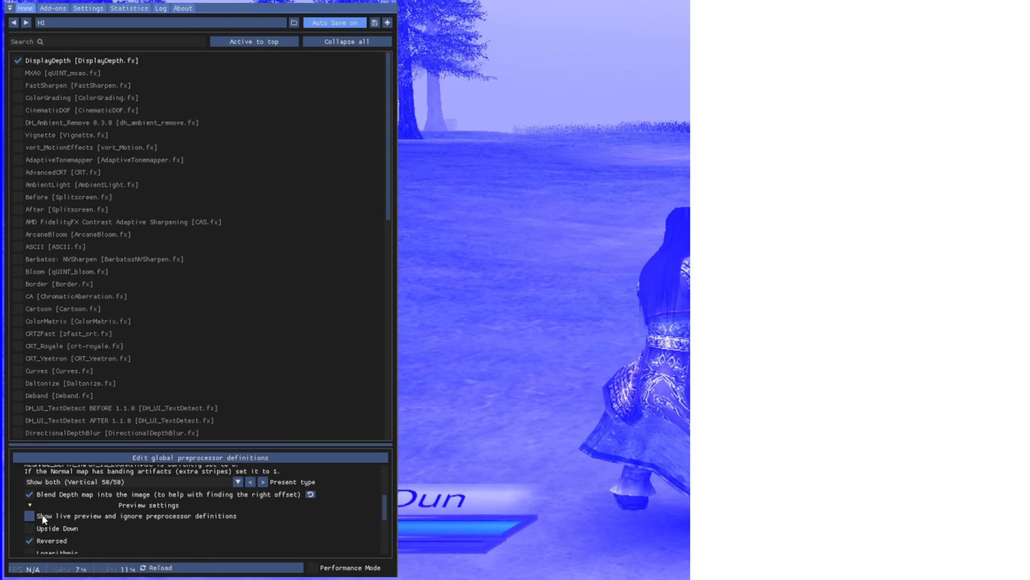
# Preview DisplayDepth's present type as Depth map and Normal map, and return it to Show both (Vertical 50/50).
pyautogui.scroll(6, 107, 526)
pyautogui.scroll(-4, 118, 518)
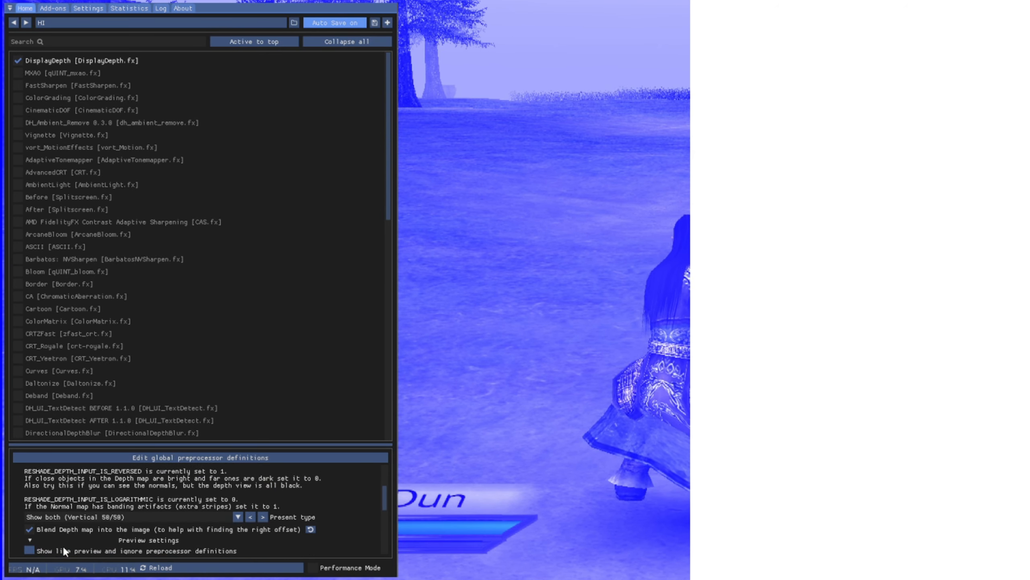
pyautogui.click(111, 514)
pyautogui.click(97, 529)
pyautogui.click(101, 520)
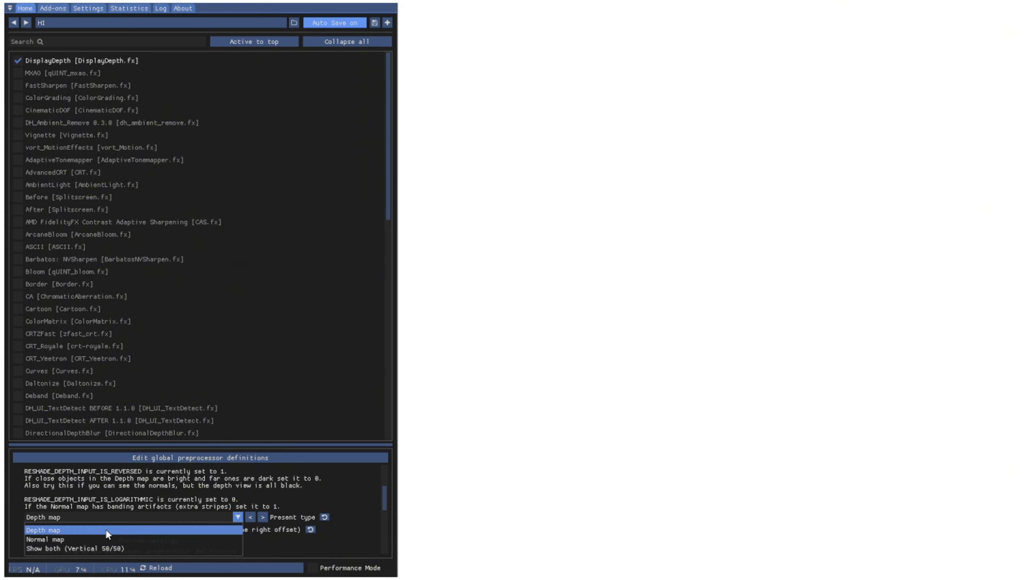
pyautogui.click(102, 539)
pyautogui.click(105, 520)
pyautogui.click(101, 541)
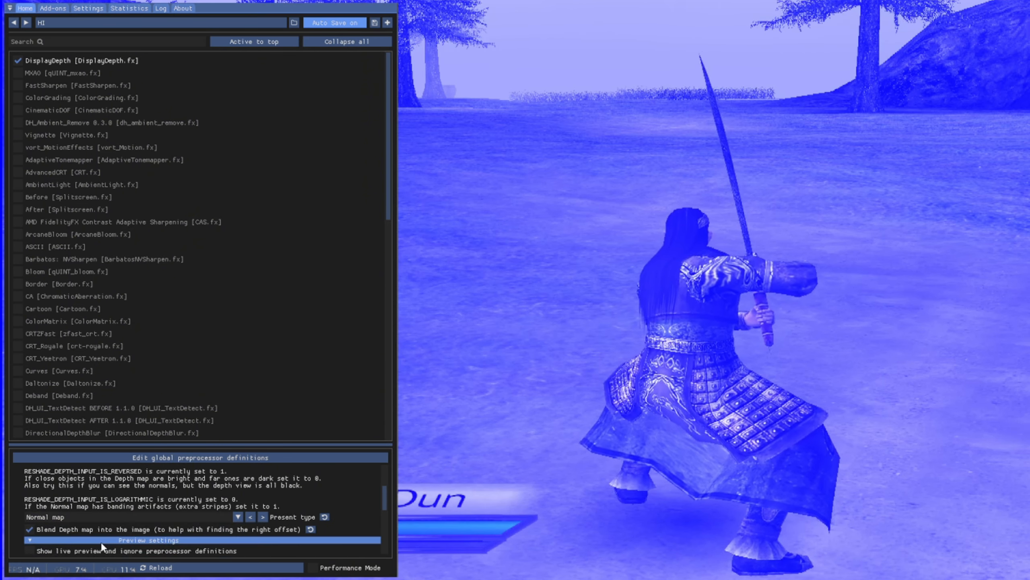
pyautogui.click(108, 519)
pyautogui.click(85, 550)
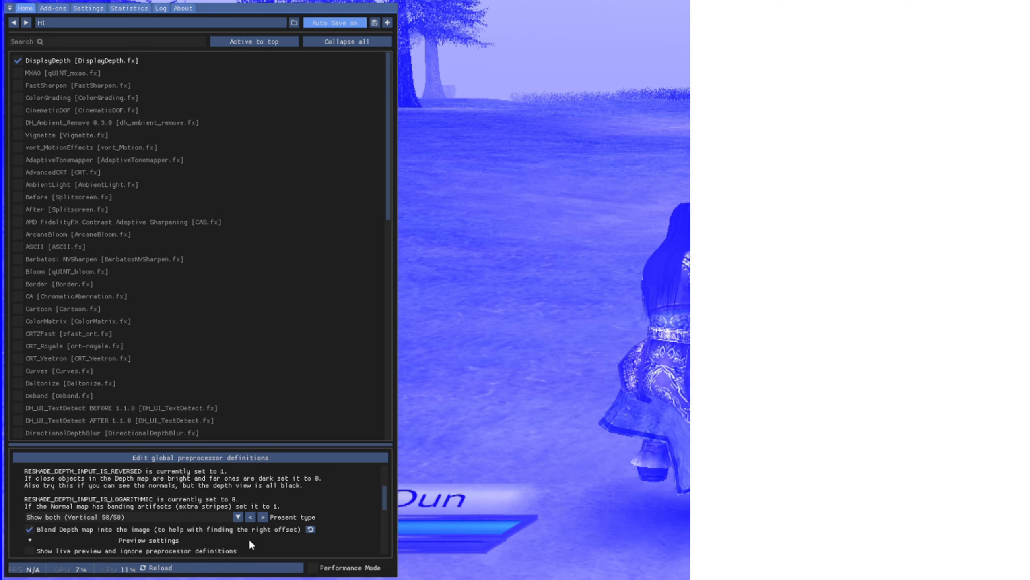
pyautogui.scroll(-2, 227, 532)
pyautogui.scroll(-3, 215, 530)
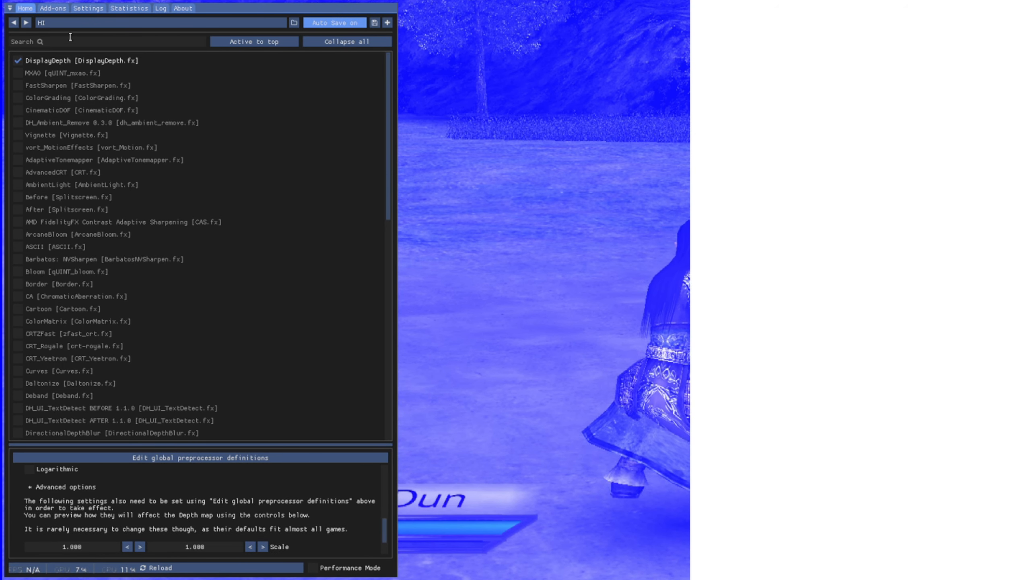
pyautogui.click(44, 8)
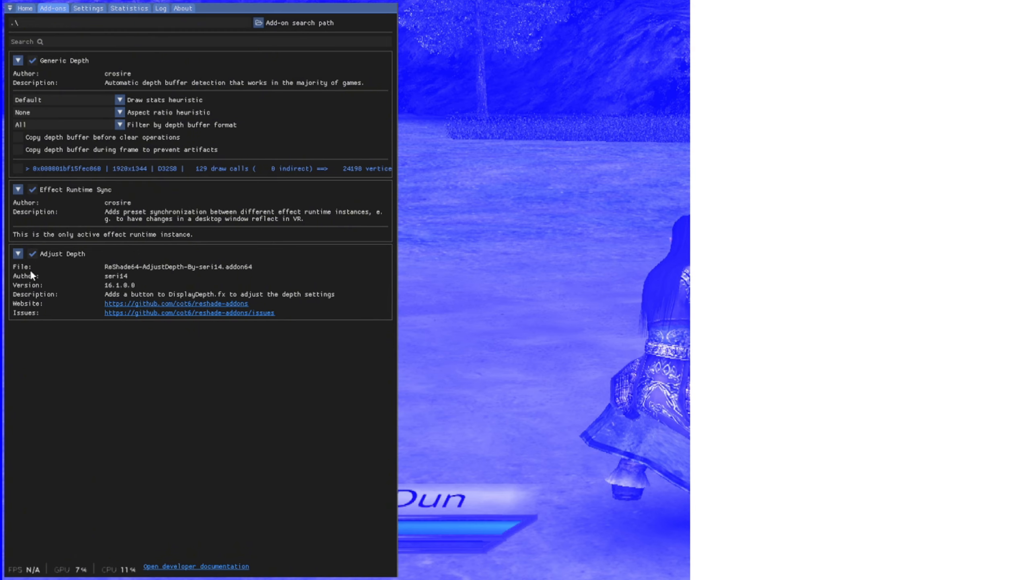
pyautogui.click(24, 8)
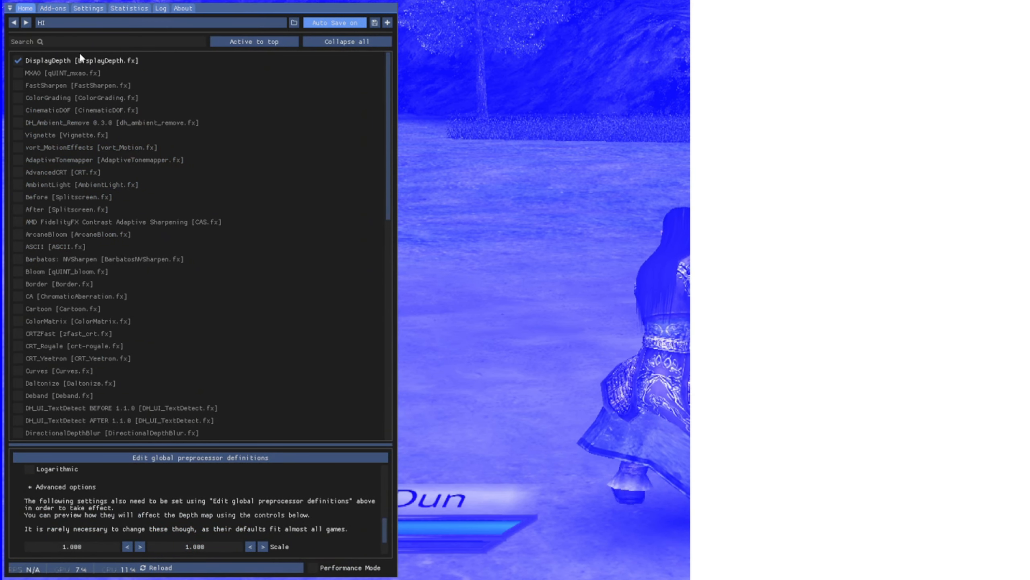
# Set DisplayDepth's depth multiplier to 100000.
pyautogui.scroll(-2, 199, 508)
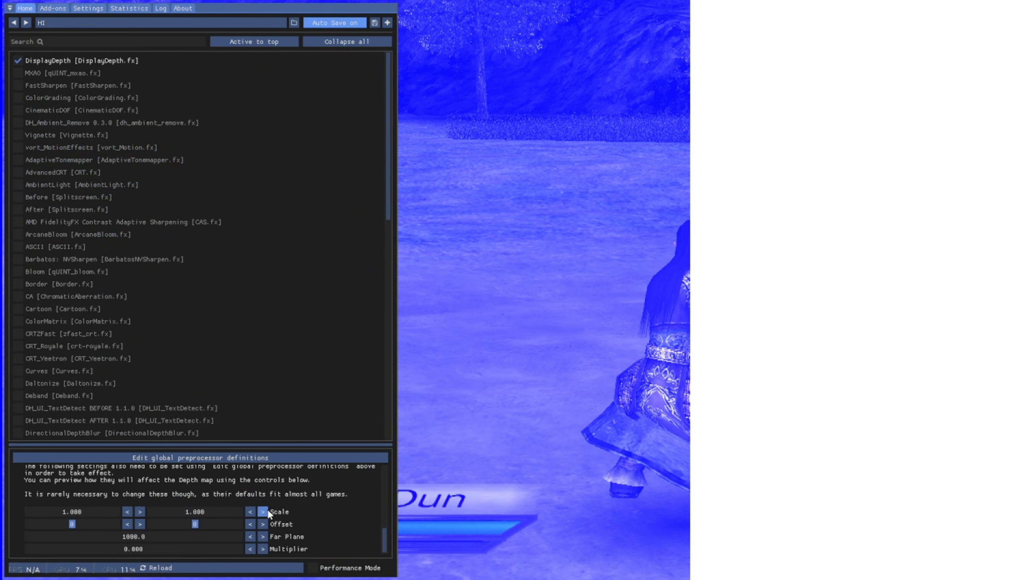
pyautogui.doubleClick(124, 544)
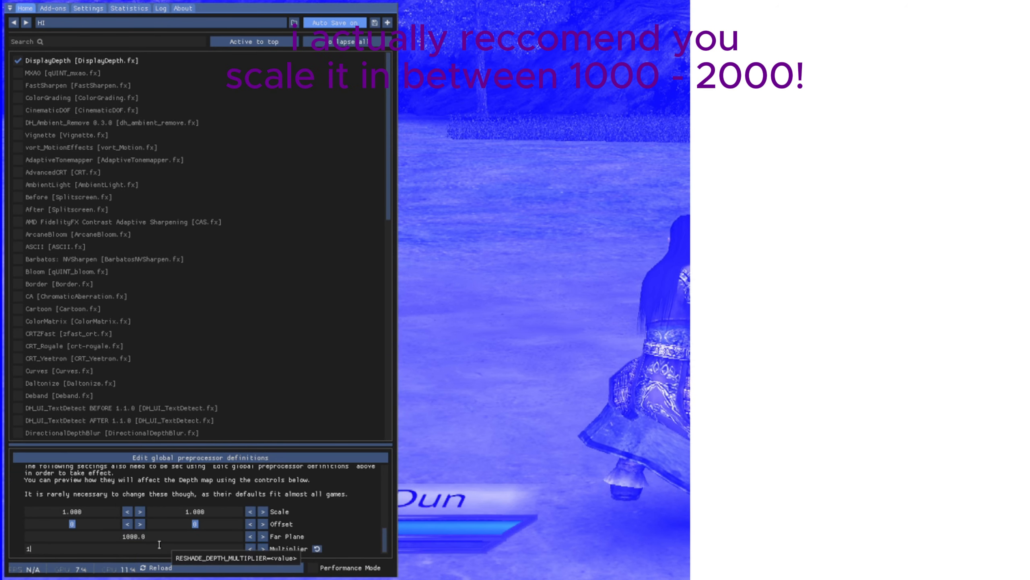
pyautogui.write('100000')
pyautogui.press('Return')
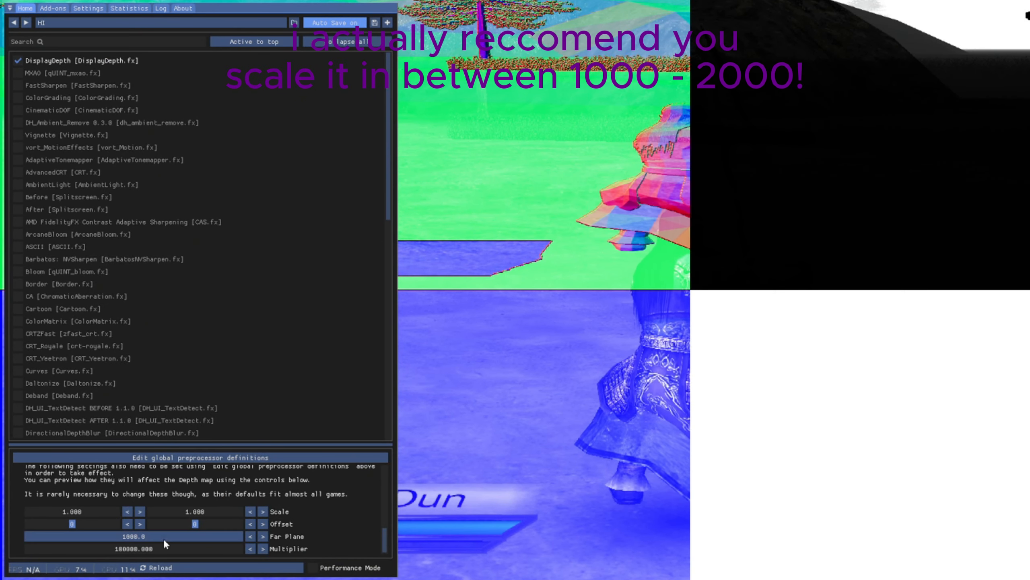
# Reduce the depth multiplier to 1000.
pyautogui.doubleClick(121, 548)
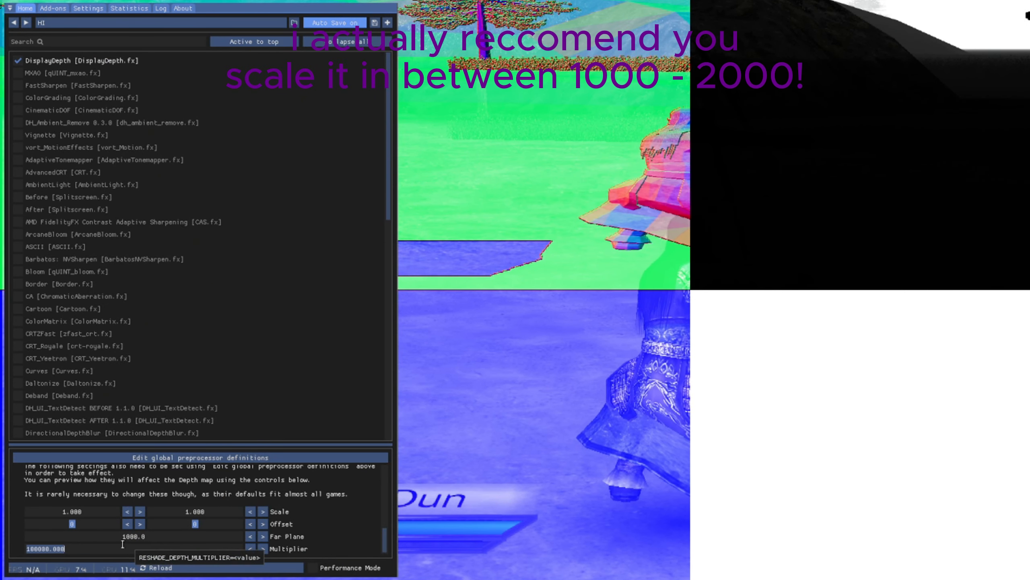
pyautogui.write('1000')
pyautogui.press('Return')
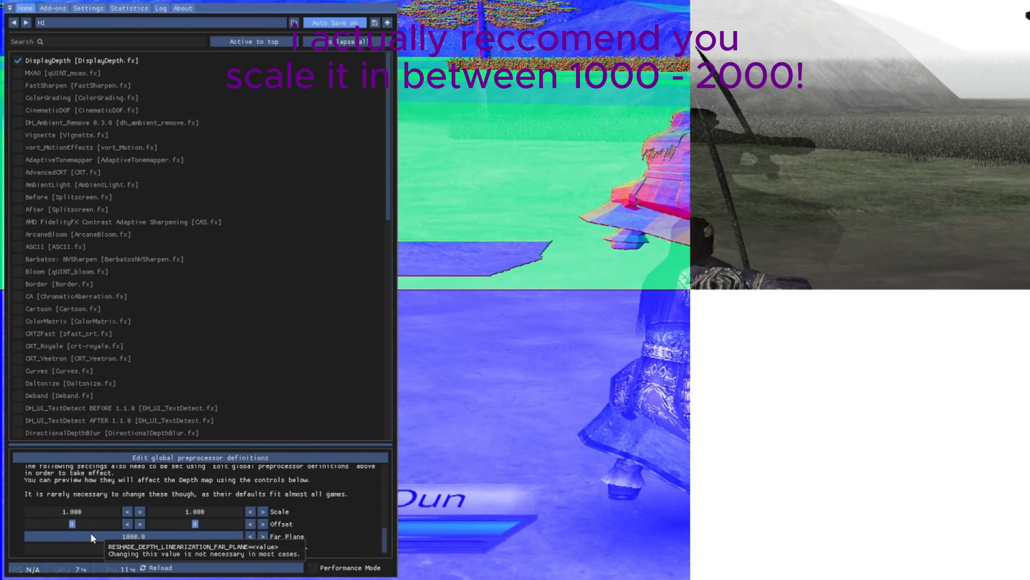
# Try a depth multiplier of 100.
pyautogui.doubleClick(94, 550)
pyautogui.write('1500')
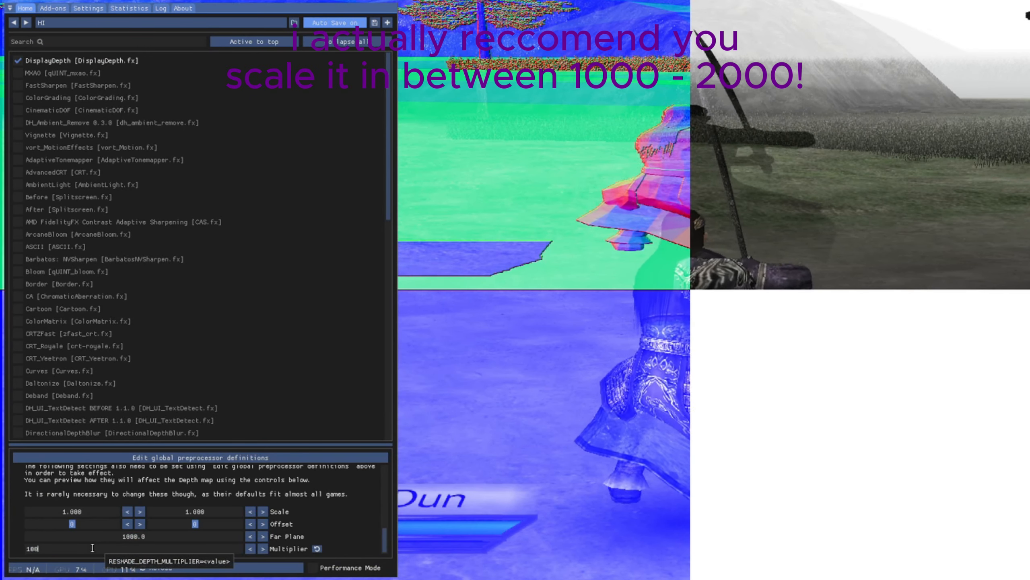
pyautogui.press('Return')
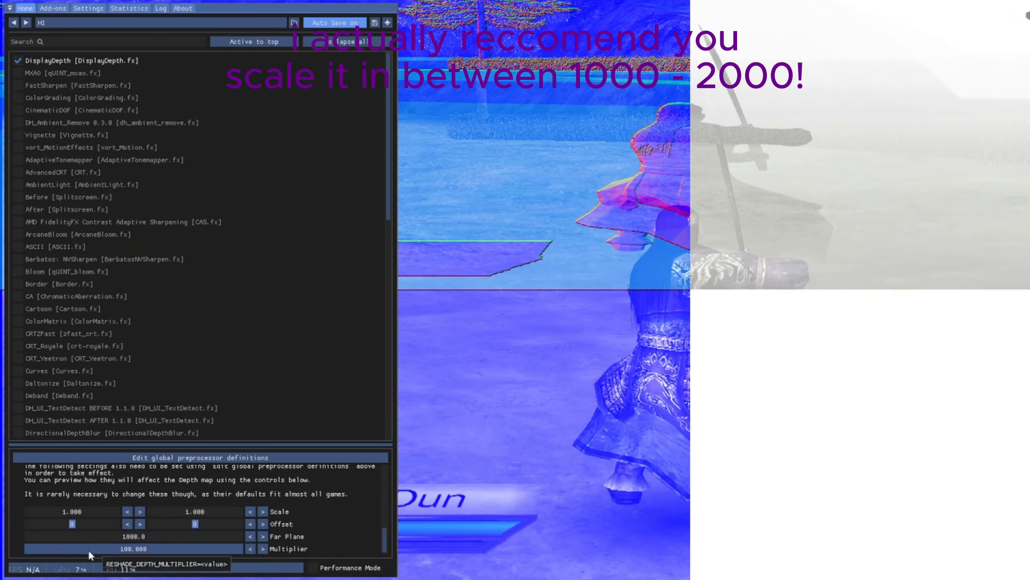
# Set the depth multiplier back to 1000.
pyautogui.doubleClick(88, 551)
pyautogui.write('1000')
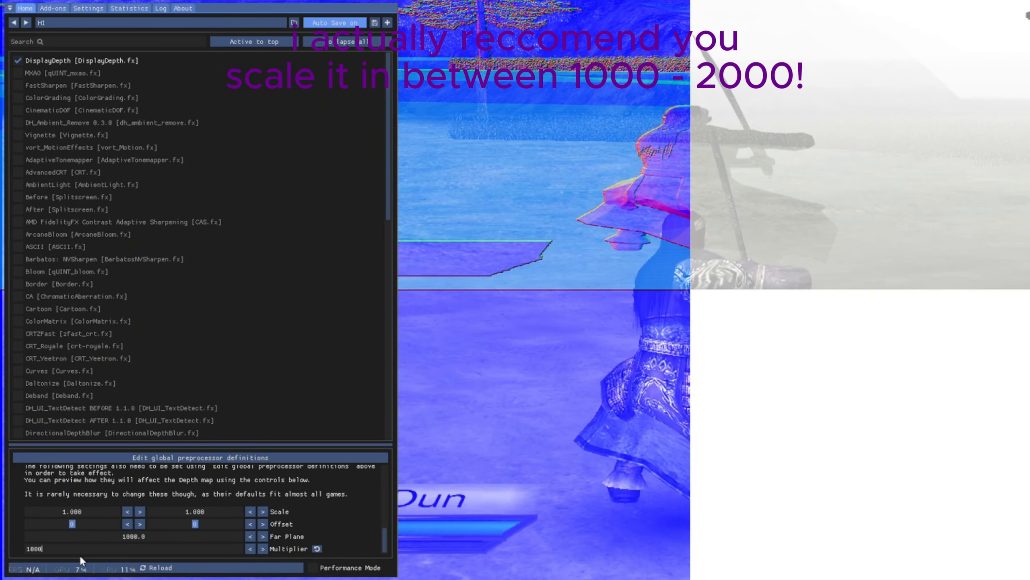
pyautogui.press('Return')
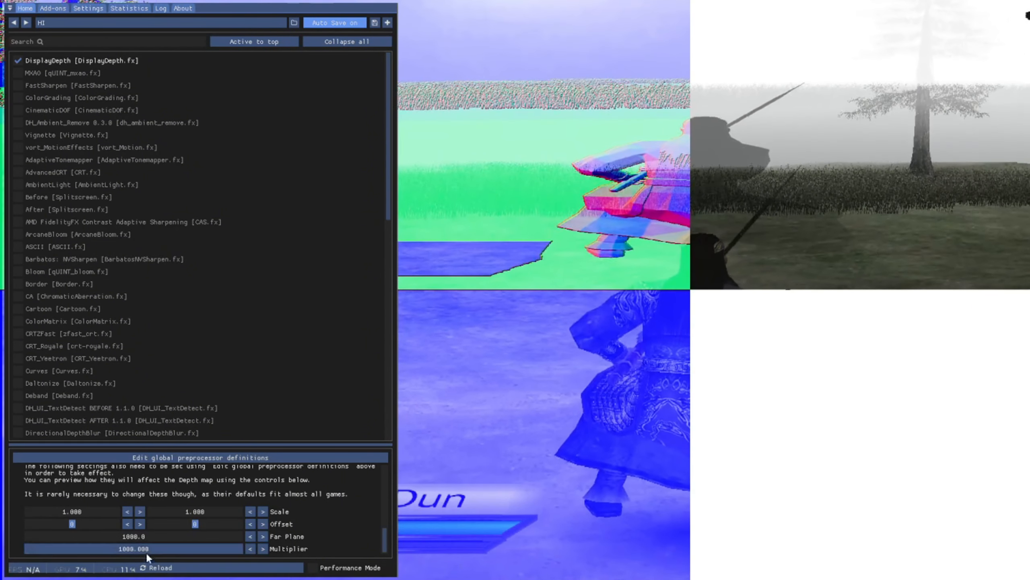
# Set DisplayDepth's depth multiplier to 2000.
pyautogui.doubleClick(148, 550)
pyautogui.write('200')
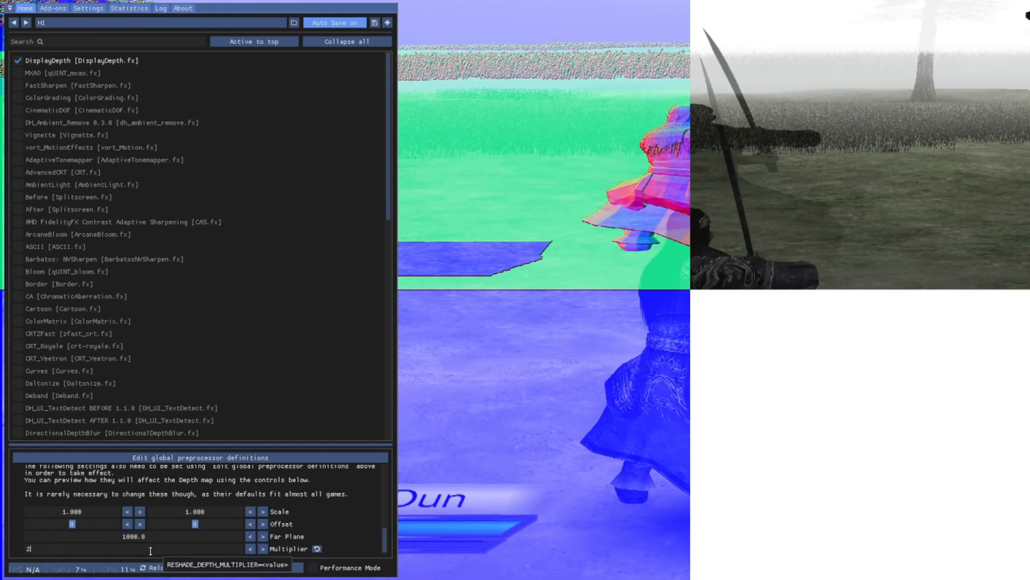
pyautogui.write('0')
pyautogui.press('Return')
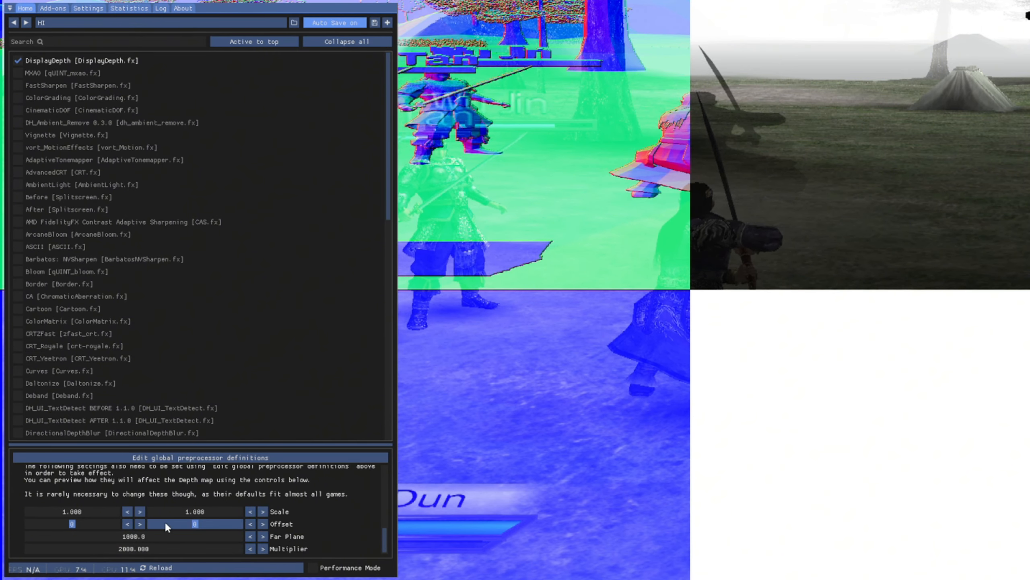
# Set the vertical (Y) depth scale of DisplayDepth to 2.
pyautogui.moveTo(90, 509)
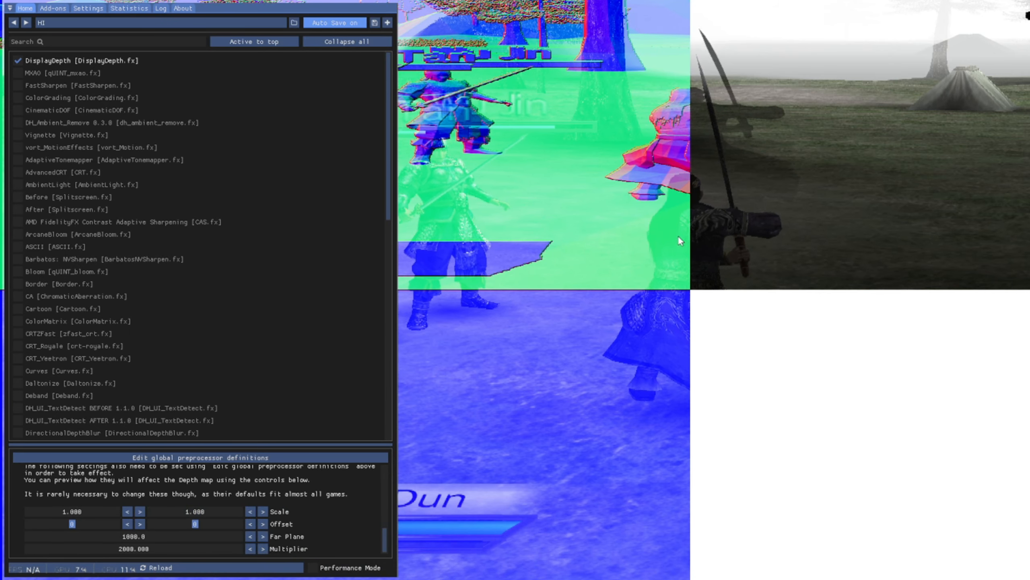
pyautogui.doubleClick(210, 511)
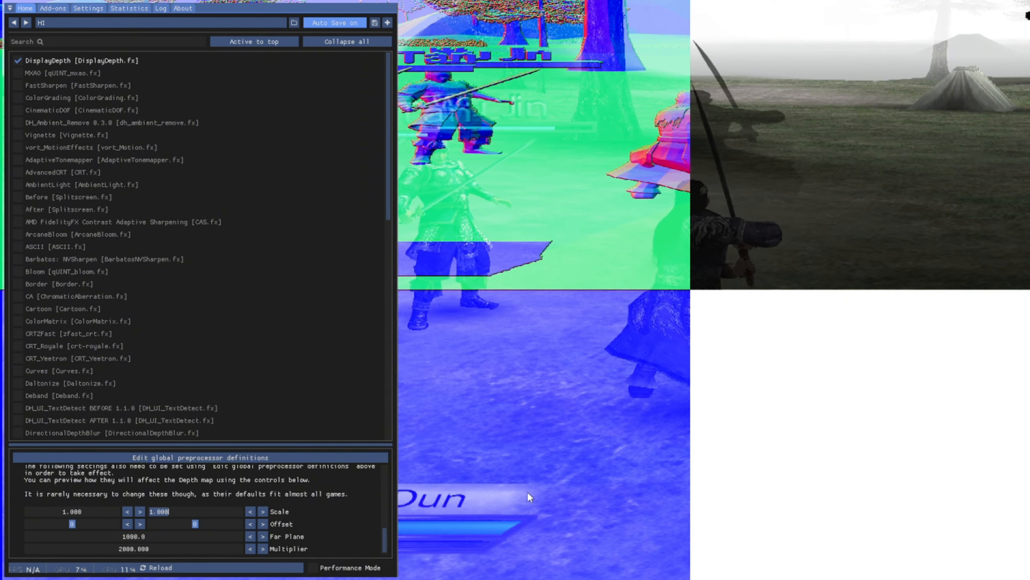
pyautogui.write('2')
pyautogui.press('Return')
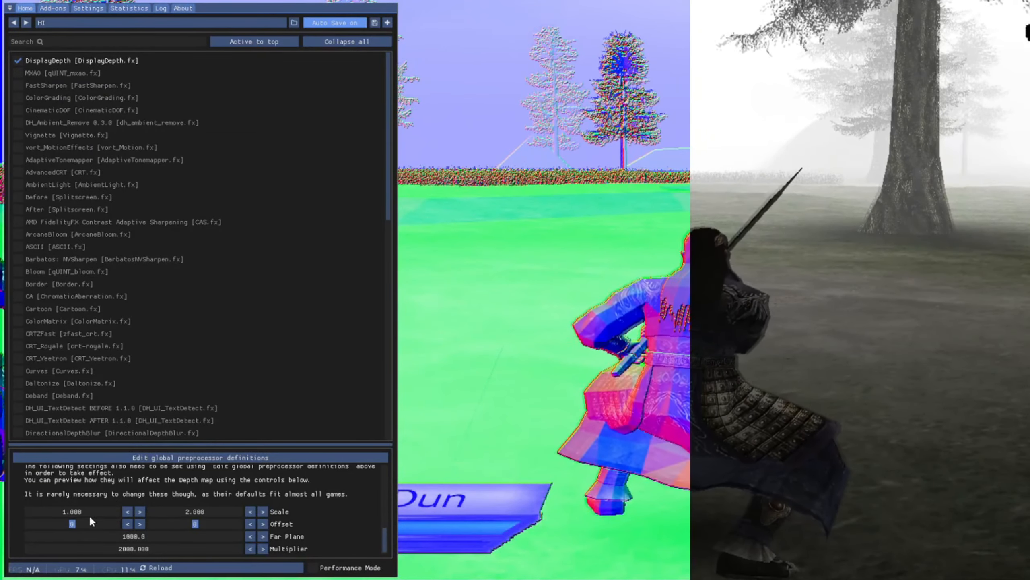
# Adjust DisplayDepth's vertical (Y) pixel offset to 3, trying 4 along the way.
pyautogui.click(263, 524)
pyautogui.click(263, 523)
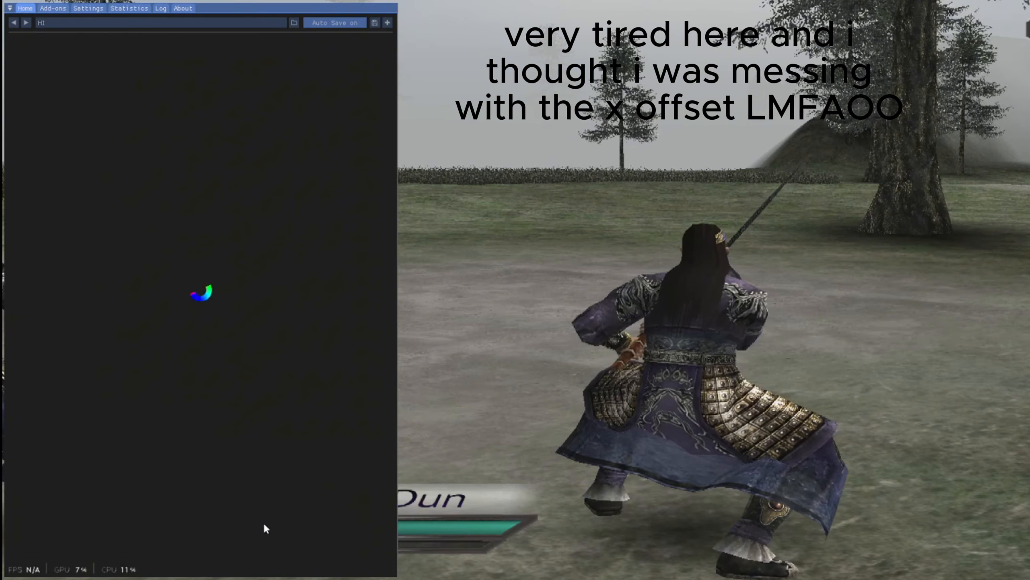
pyautogui.click(263, 524)
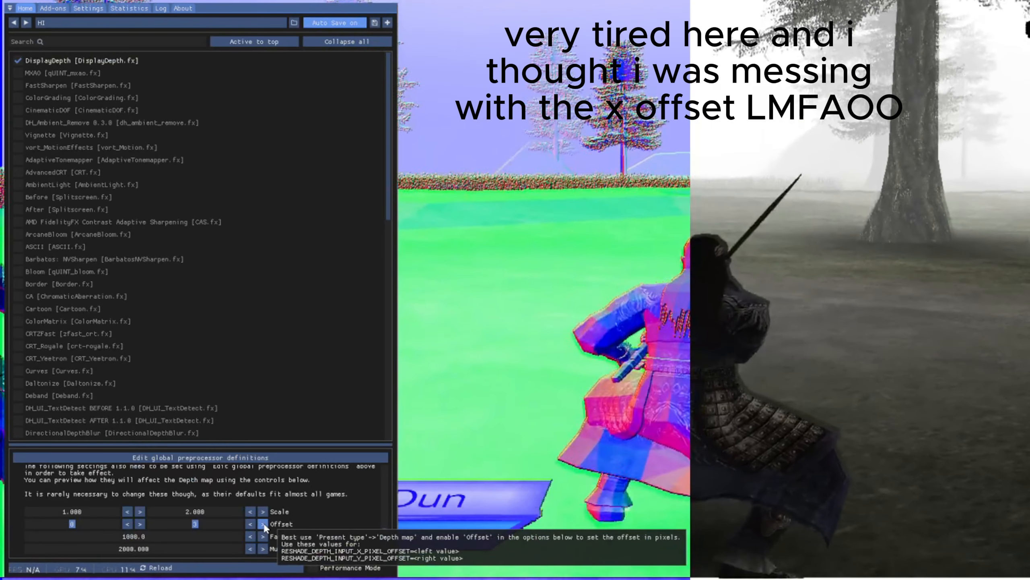
pyautogui.click(263, 524)
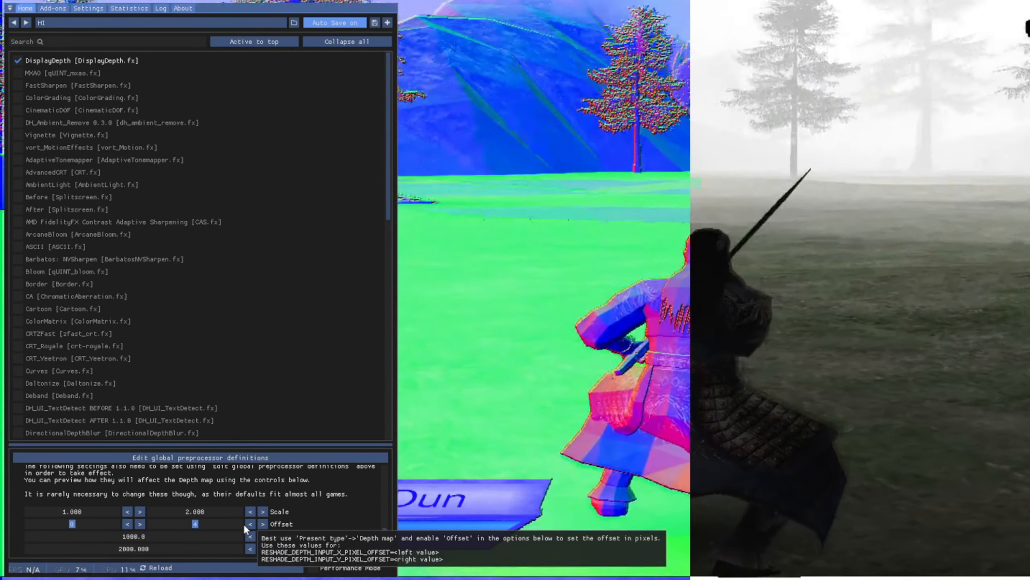
pyautogui.click(248, 524)
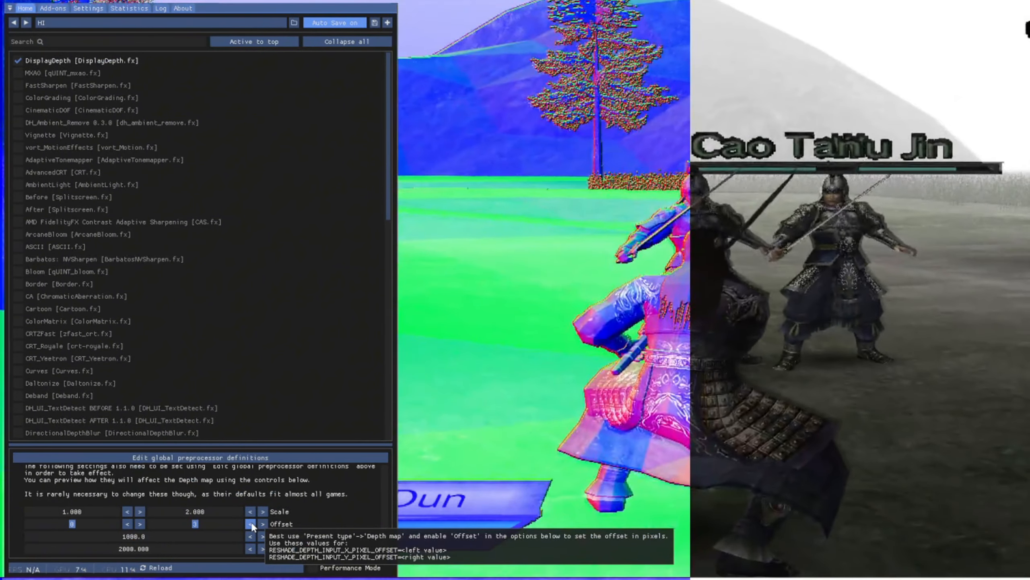
# Look over DisplayDepth's orientation, present type and preprocessor definition settings.
pyautogui.scroll(3, 116, 498)
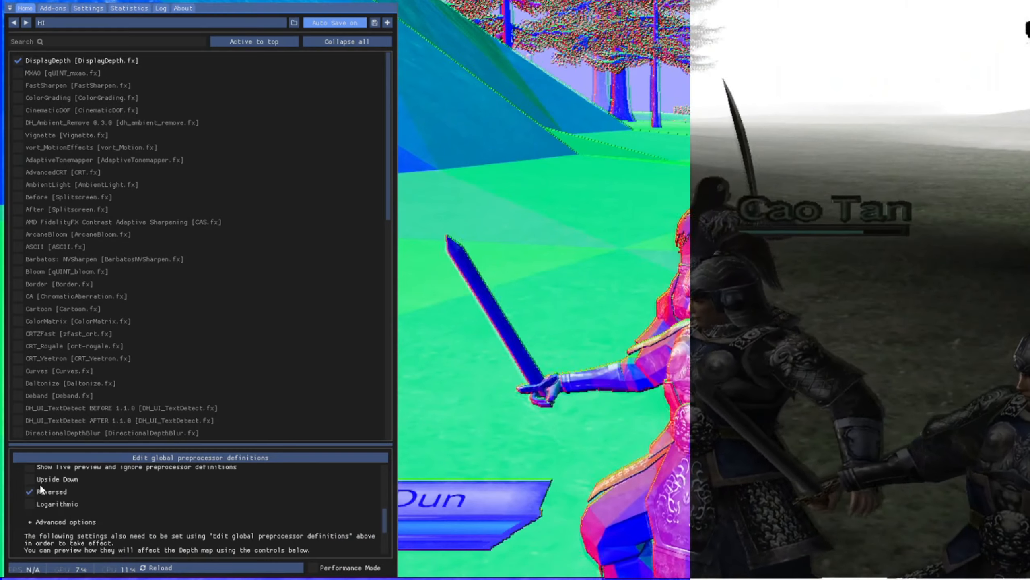
pyautogui.click(44, 489)
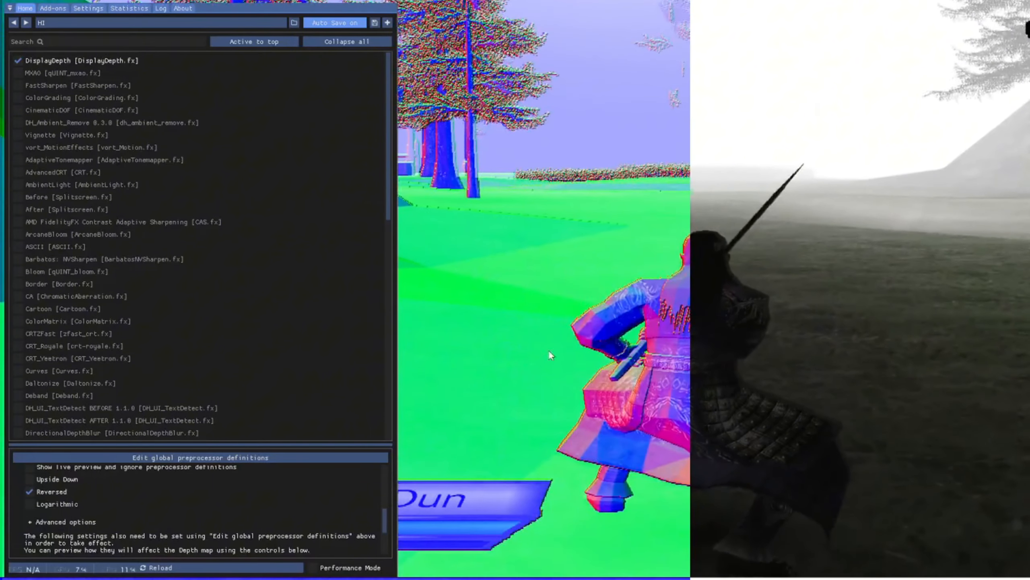
pyautogui.scroll(3, 128, 501)
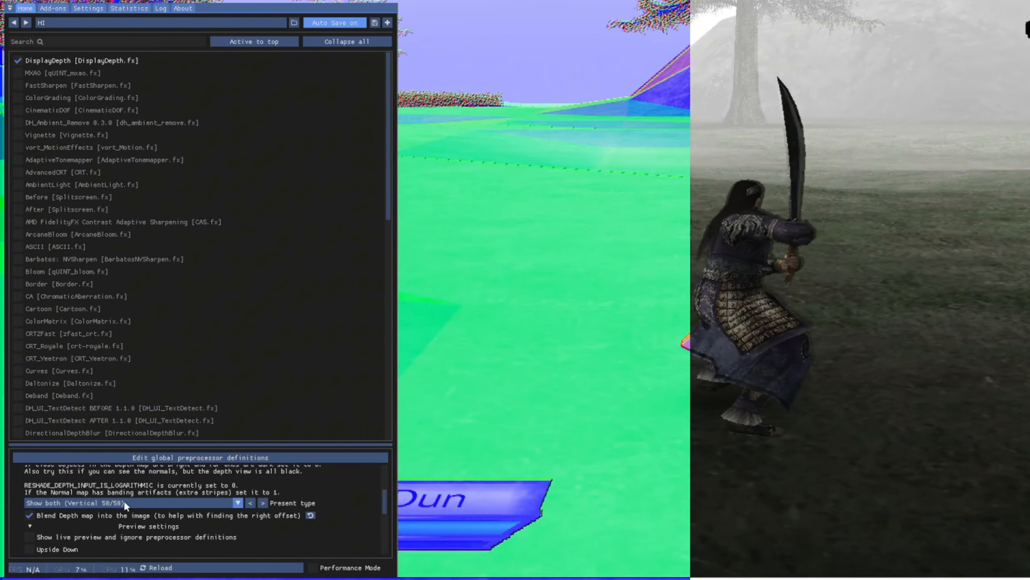
pyautogui.scroll(-5, 252, 507)
pyautogui.scroll(4, 162, 492)
pyautogui.scroll(3, 162, 492)
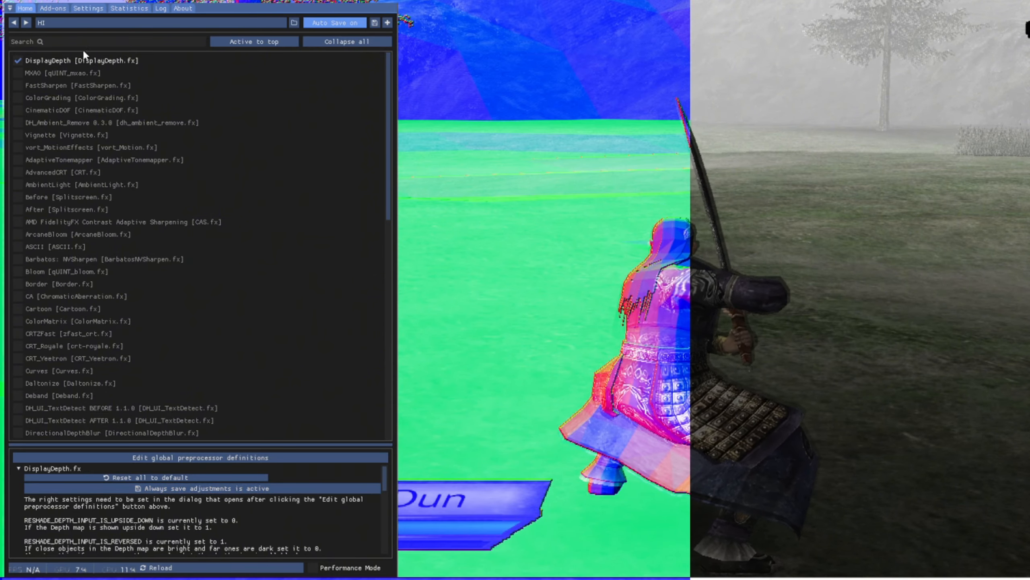
# Disable the DisplayDepth effect and enable CinematicDOF to test depth of field in the game.
pyautogui.click(69, 60)
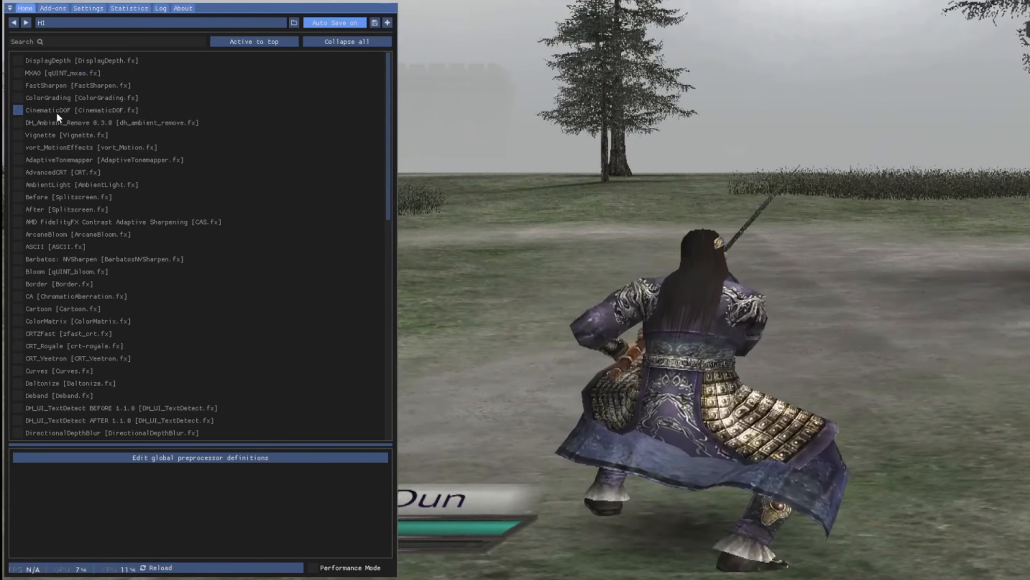
pyautogui.click(56, 111)
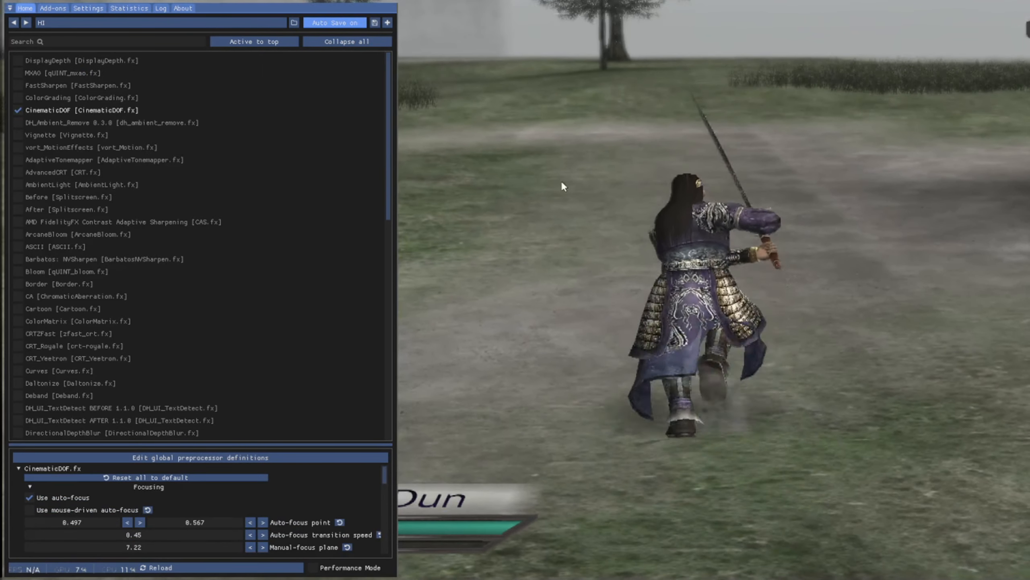
pyautogui.scroll(-1, 197, 472)
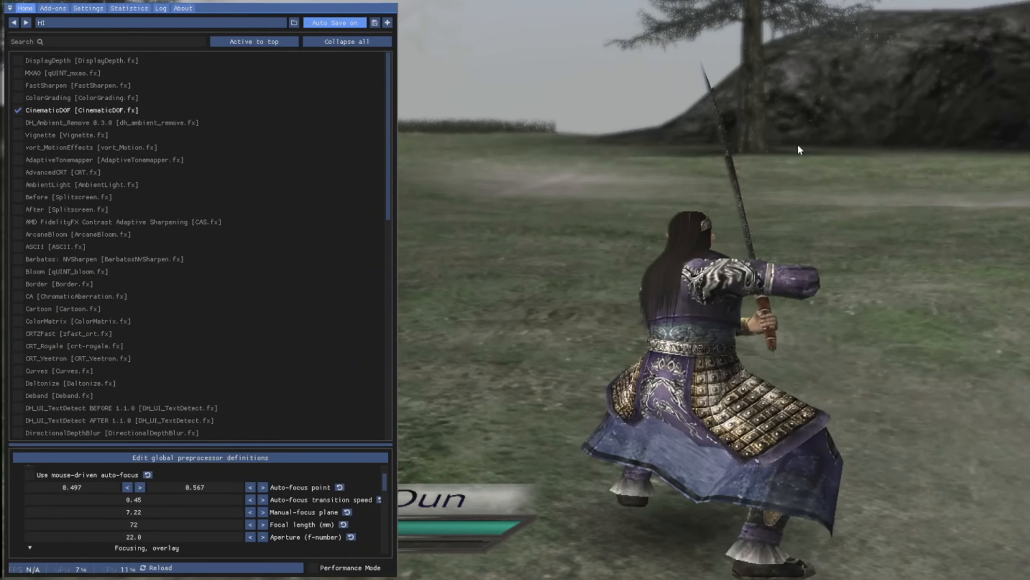
# Toggle CinematicDOF off and on to compare its effect, leave it enabled, and close the ReShade overlay.
pyautogui.click(54, 112)
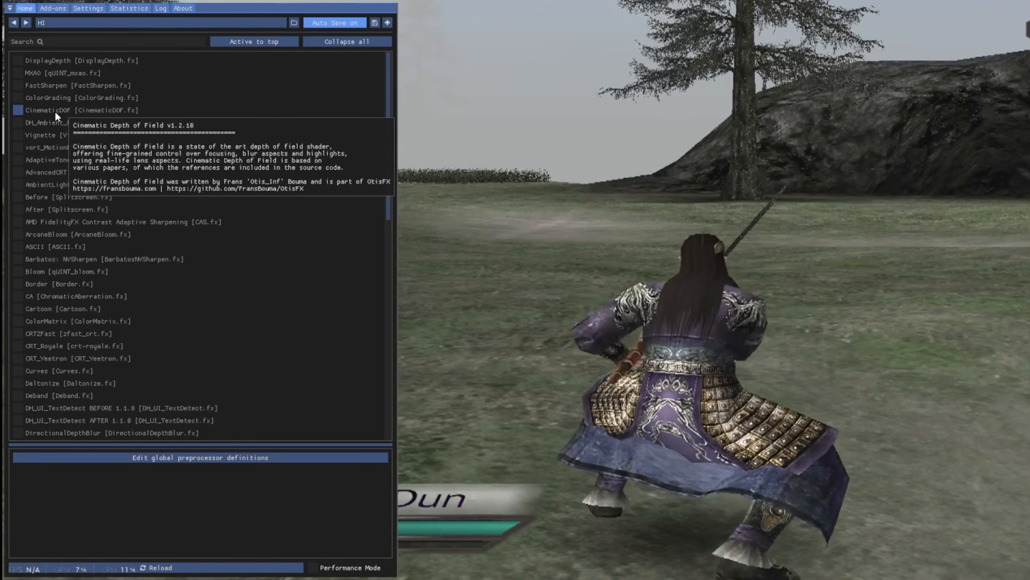
pyautogui.click(56, 114)
pyautogui.click(55, 114)
pyautogui.click(56, 114)
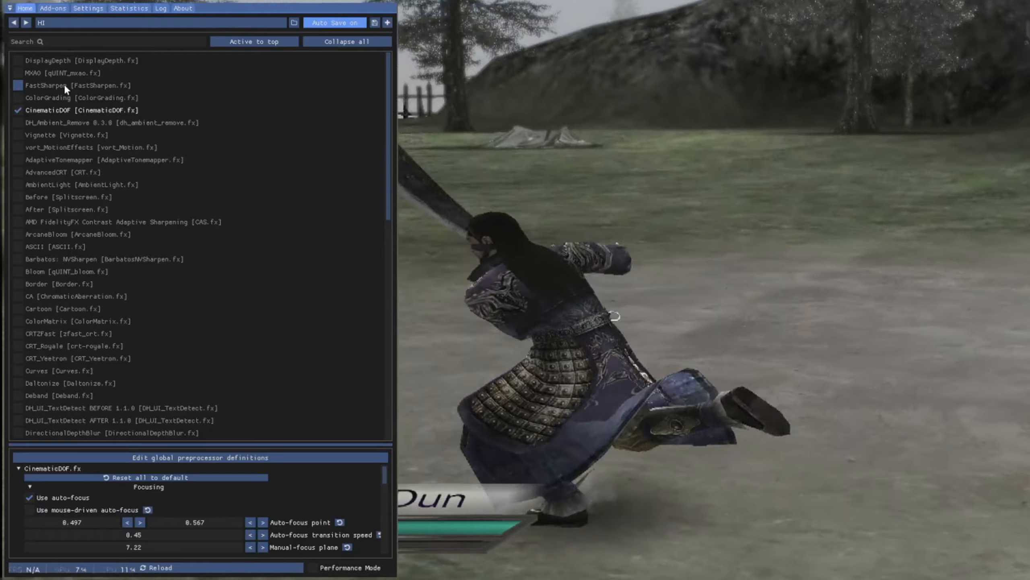
pyautogui.press('Home')
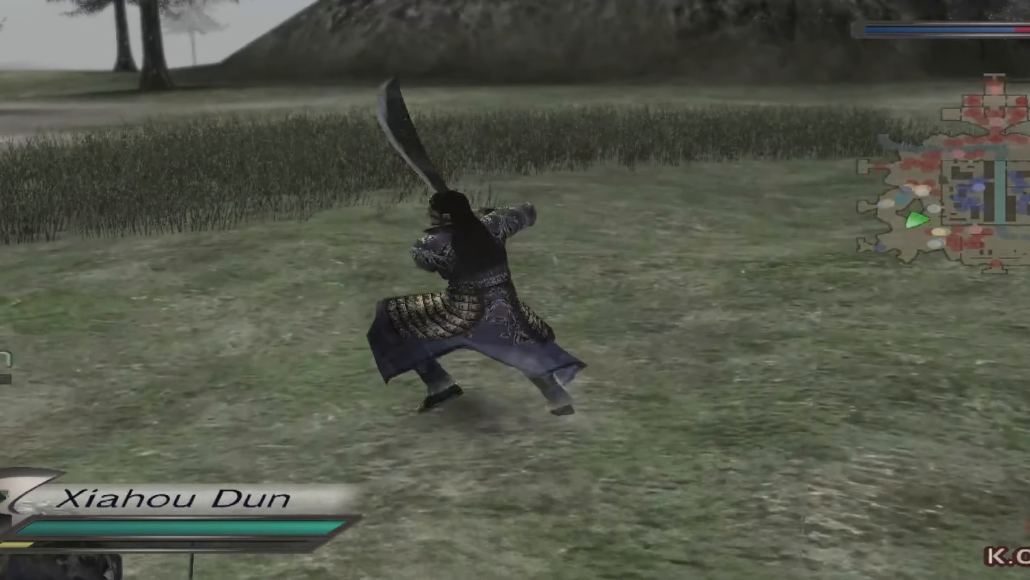